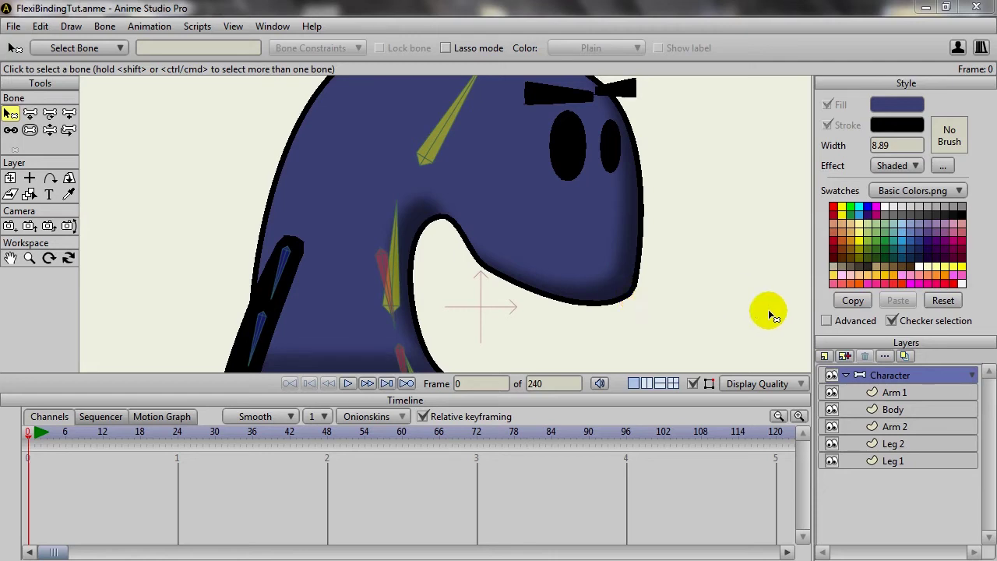
# Step: On the Body layer, select the body shape and turn off Checker selection to show its shaded fill
pyautogui.click(896, 410)
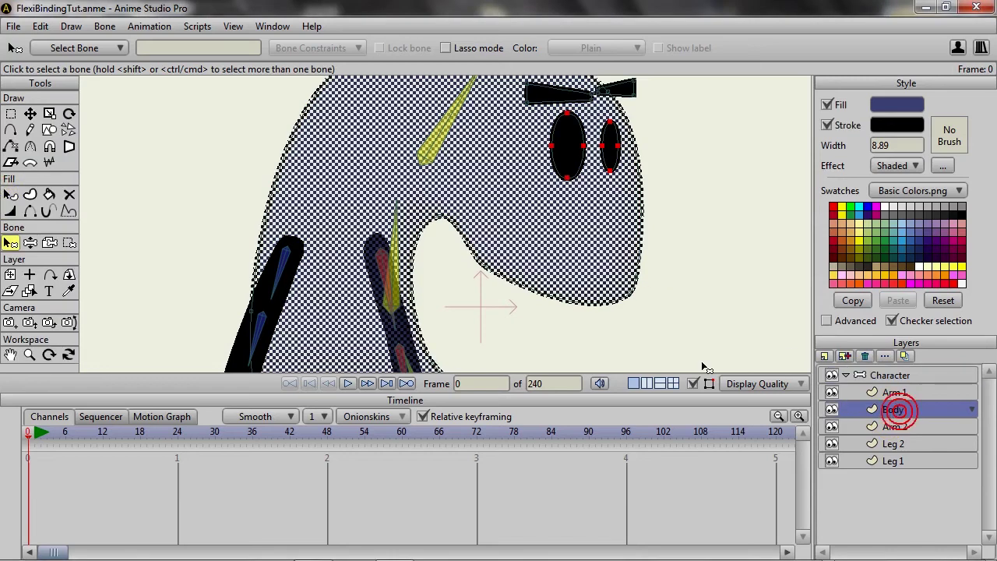
pyautogui.click(11, 194)
pyautogui.click(321, 178)
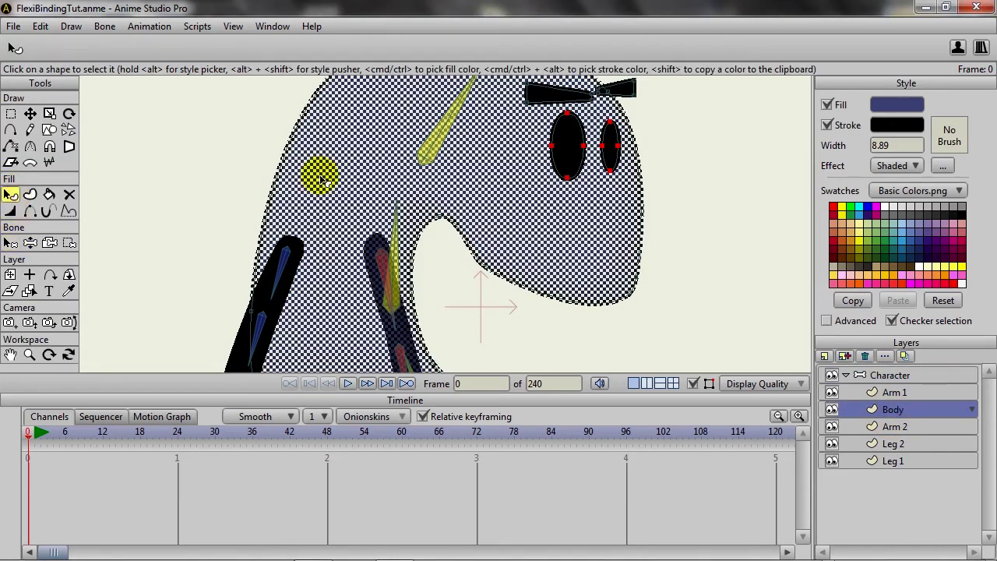
pyautogui.click(320, 180)
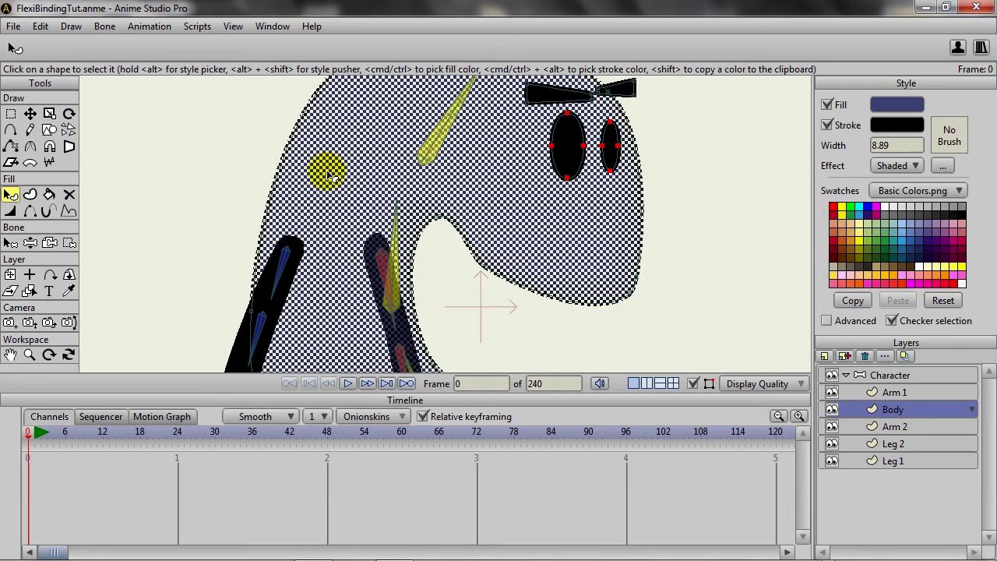
pyautogui.click(891, 321)
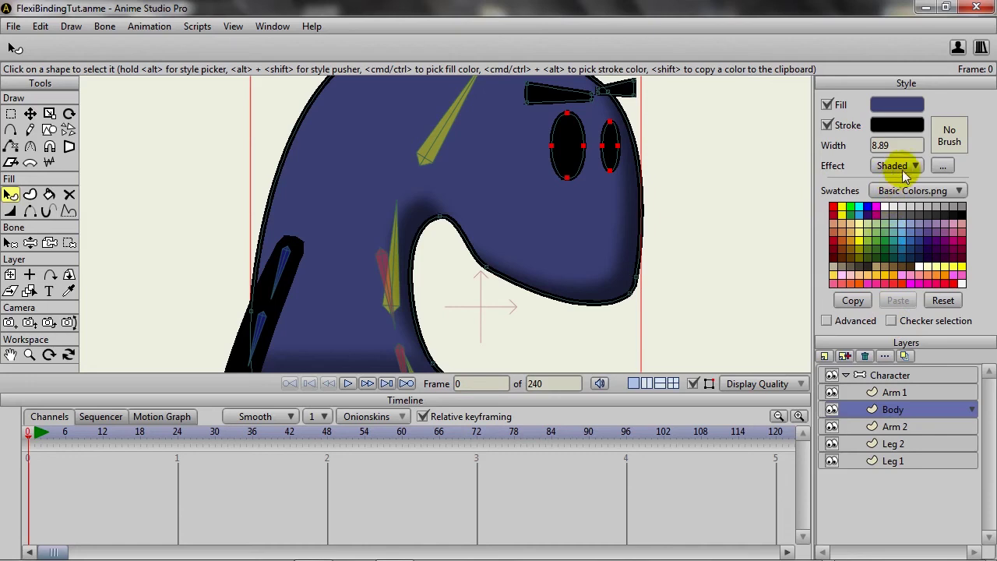
# Step: Set the body's Shaded effect to light angle 150.89, shadow offset 30 and blur 10
pyautogui.click(946, 168)
pyautogui.moveTo(494, 166); pyautogui.dragTo(782, 139)
pyautogui.moveTo(864, 189)
pyautogui.mouseDown()
pyautogui.moveTo(879, 185)
pyautogui.moveTo(826, 203)
pyautogui.moveTo(848, 234)
pyautogui.moveTo(909, 223)
pyautogui.moveTo(920, 179)
pyautogui.moveTo(784, 215)
pyautogui.moveTo(909, 225)
pyautogui.moveTo(869, 185)
pyautogui.moveTo(768, 195)
pyautogui.moveTo(868, 162)
pyautogui.moveTo(769, 166)
pyautogui.moveTo(773, 218)
pyautogui.moveTo(774, 148)
pyautogui.moveTo(781, 139)
pyautogui.moveTo(790, 161)
pyautogui.moveTo(795, 151)
pyautogui.mouseUp()
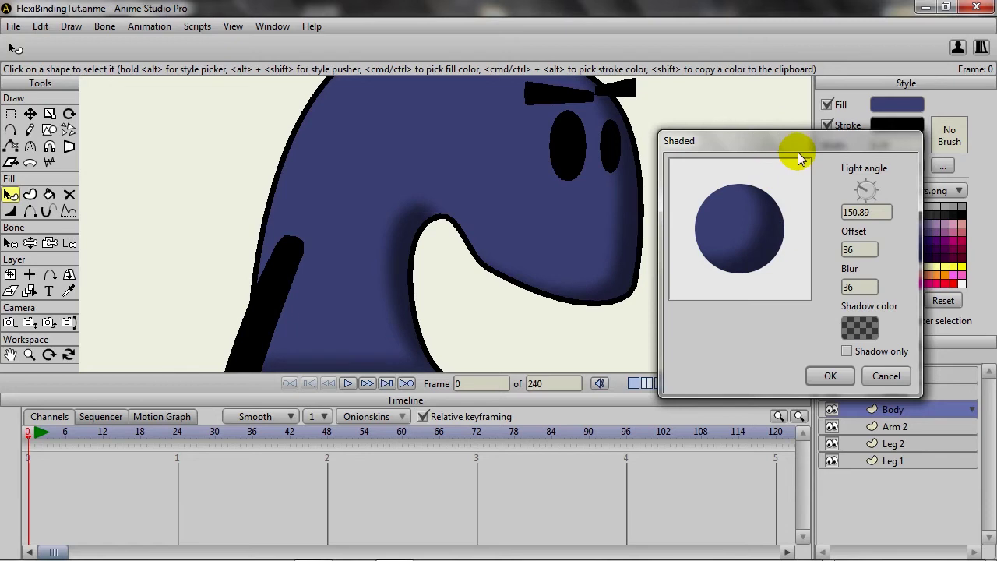
pyautogui.click(853, 250)
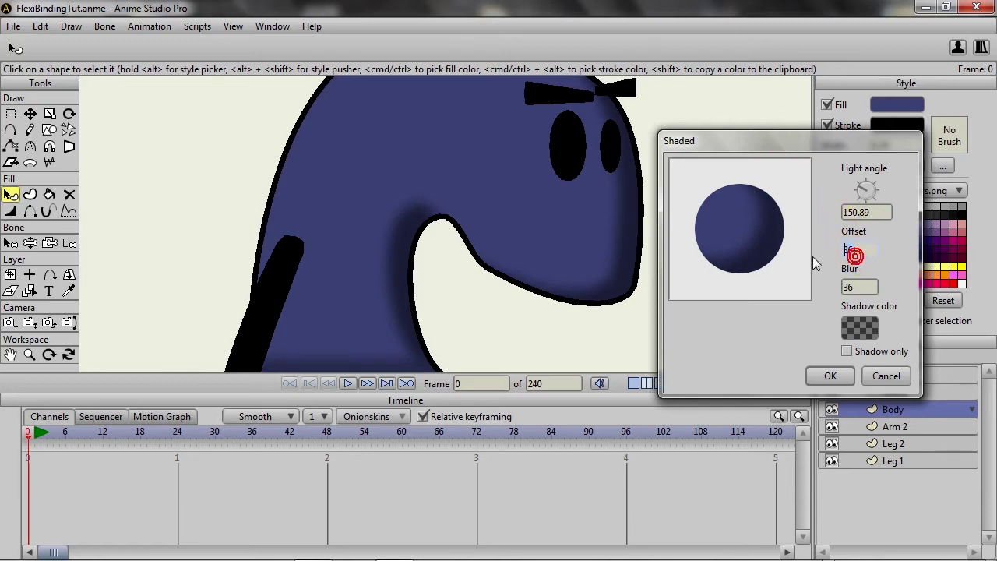
pyautogui.write('30')
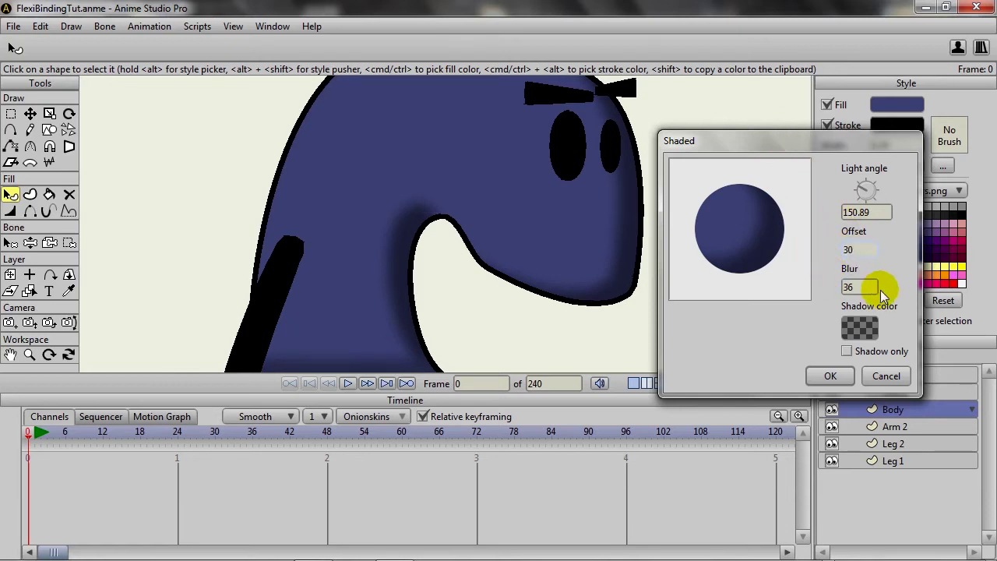
pyautogui.click(865, 289)
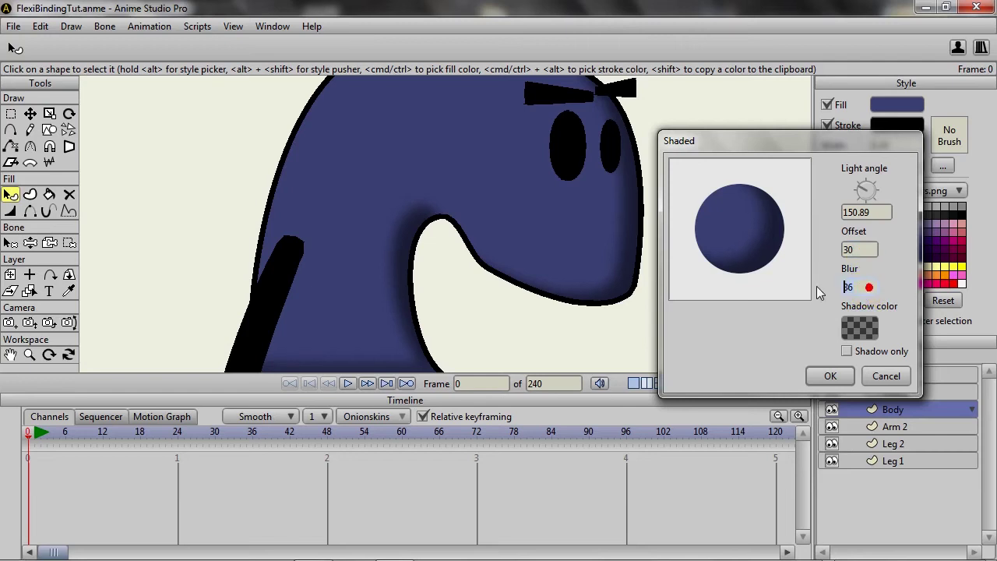
pyautogui.write('10')
pyautogui.click(855, 248)
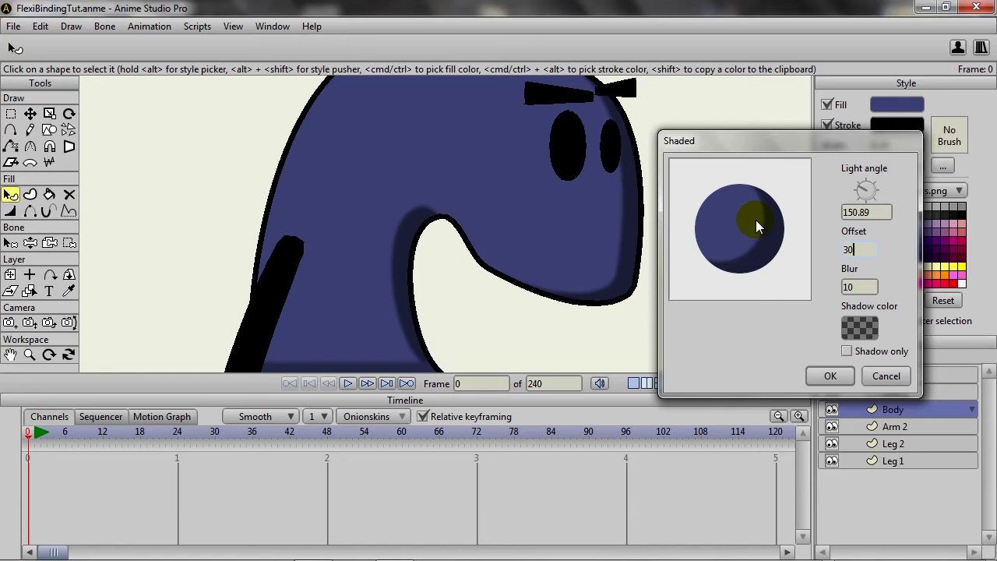
pyautogui.click(822, 378)
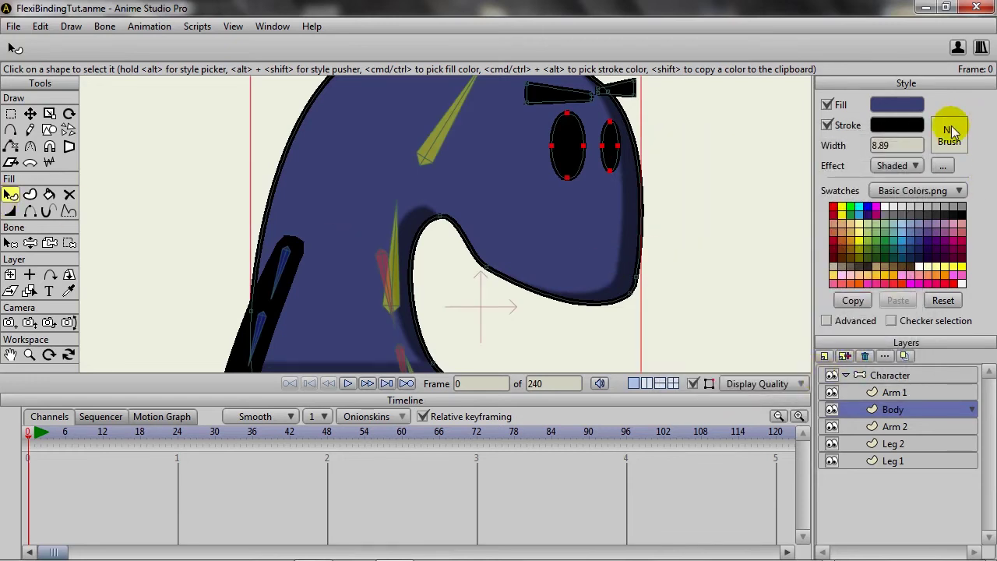
pyautogui.click(656, 193)
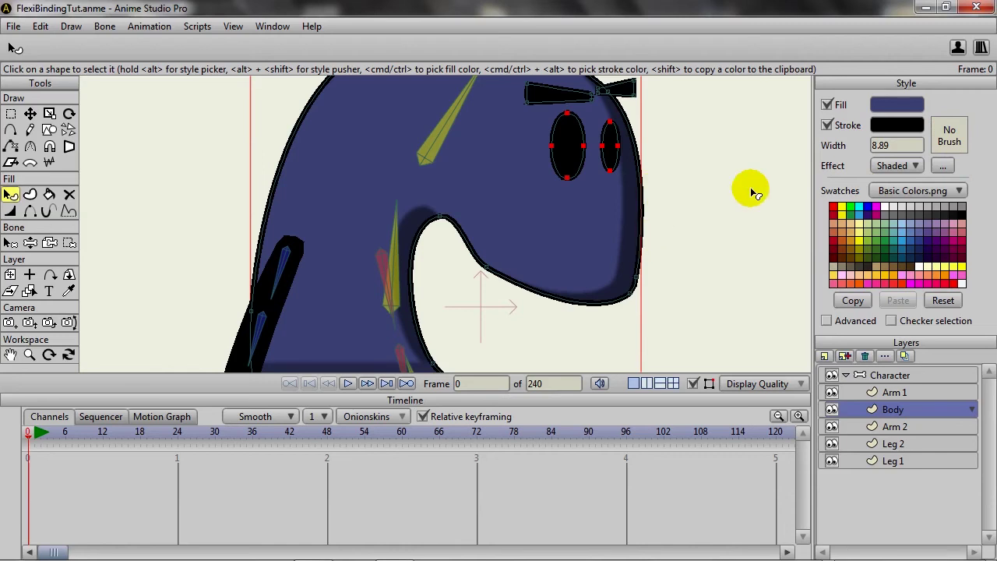
pyautogui.click(951, 142)
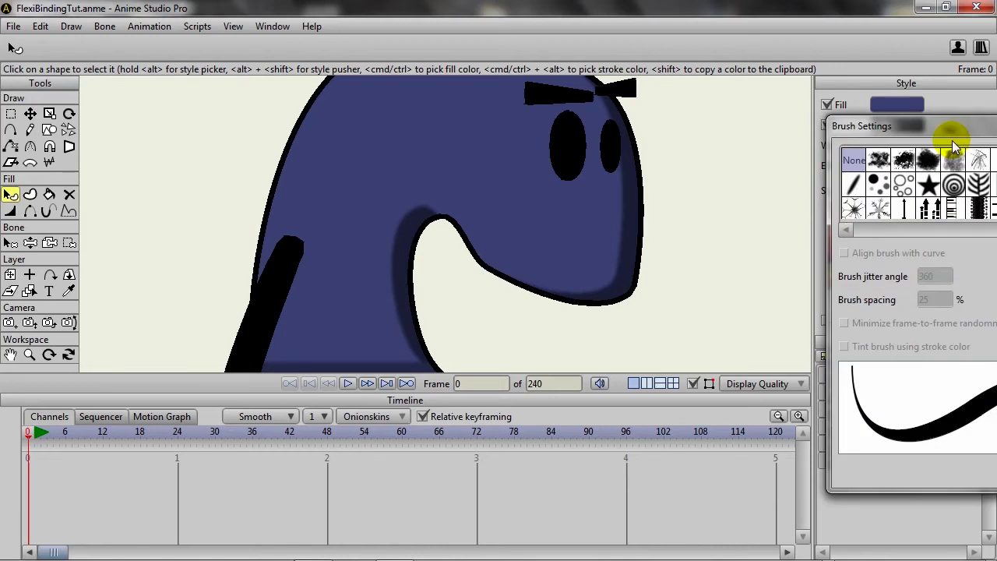
pyautogui.moveTo(896, 126)
pyautogui.mouseDown()
pyautogui.moveTo(747, 169)
pyautogui.moveTo(737, 188)
pyautogui.mouseUp()
pyautogui.click(718, 223)
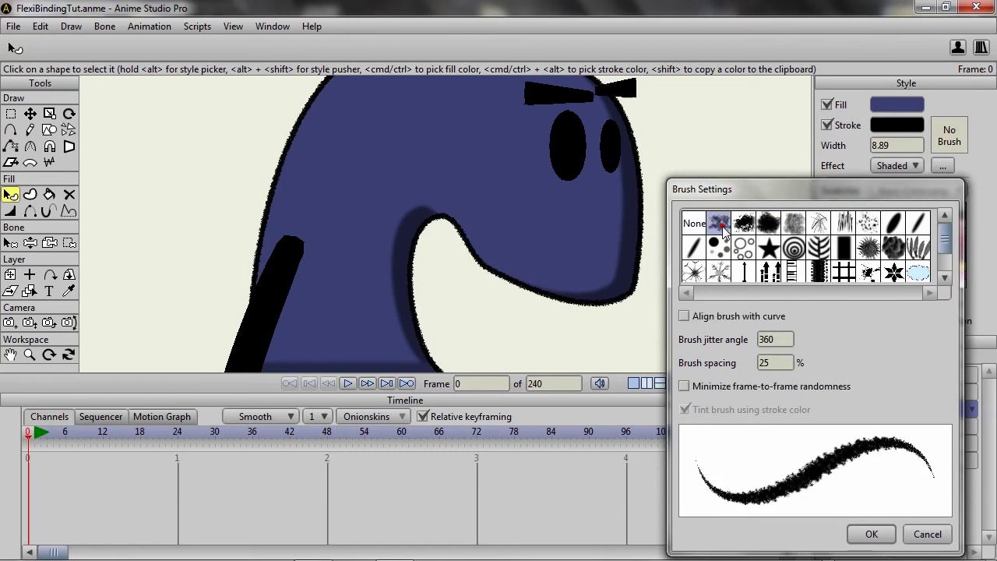
pyautogui.click(744, 224)
pyautogui.click(767, 224)
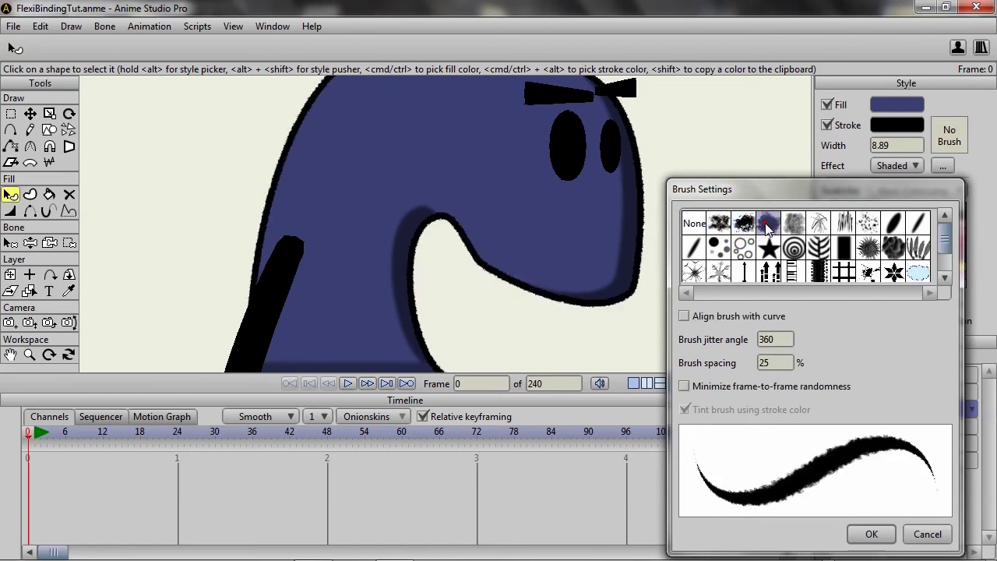
pyautogui.click(795, 224)
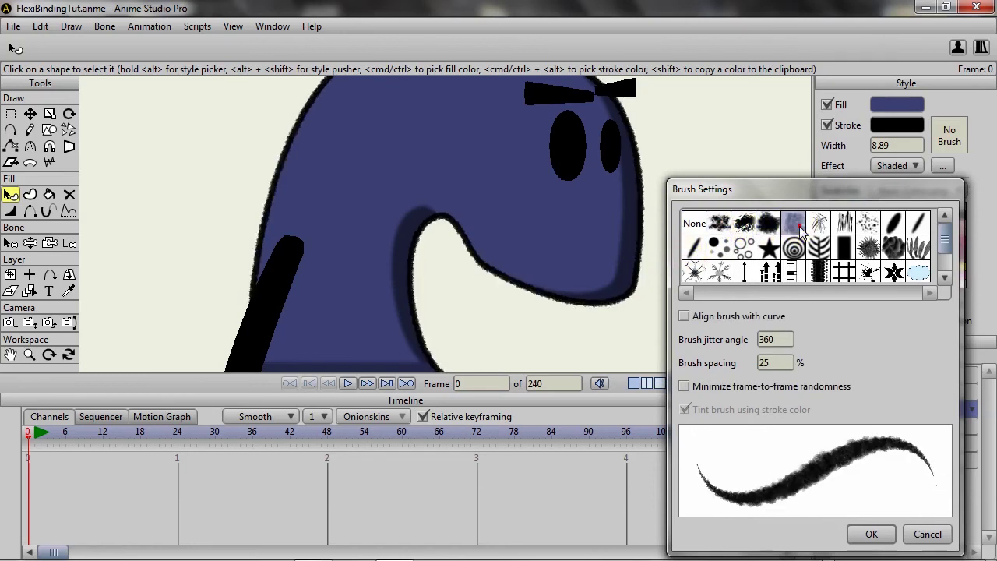
pyautogui.click(821, 225)
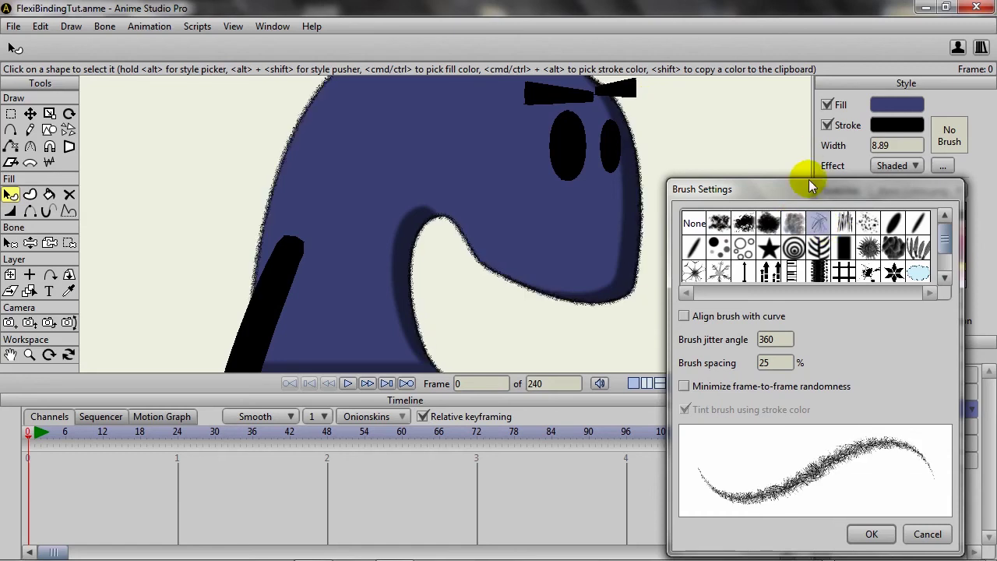
pyautogui.moveTo(810, 193); pyautogui.dragTo(818, 110)
pyautogui.click(852, 165)
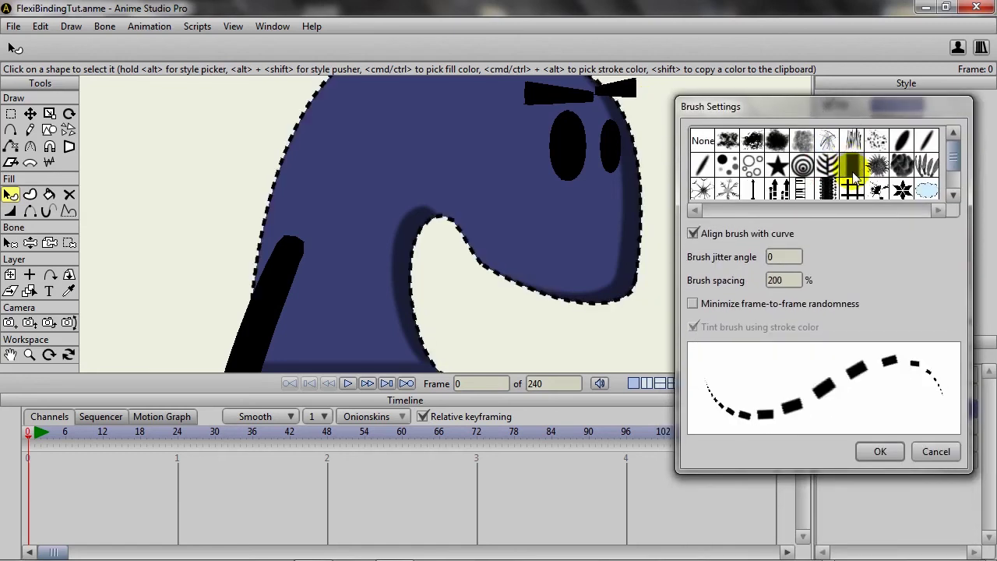
pyautogui.click(777, 164)
pyautogui.click(802, 164)
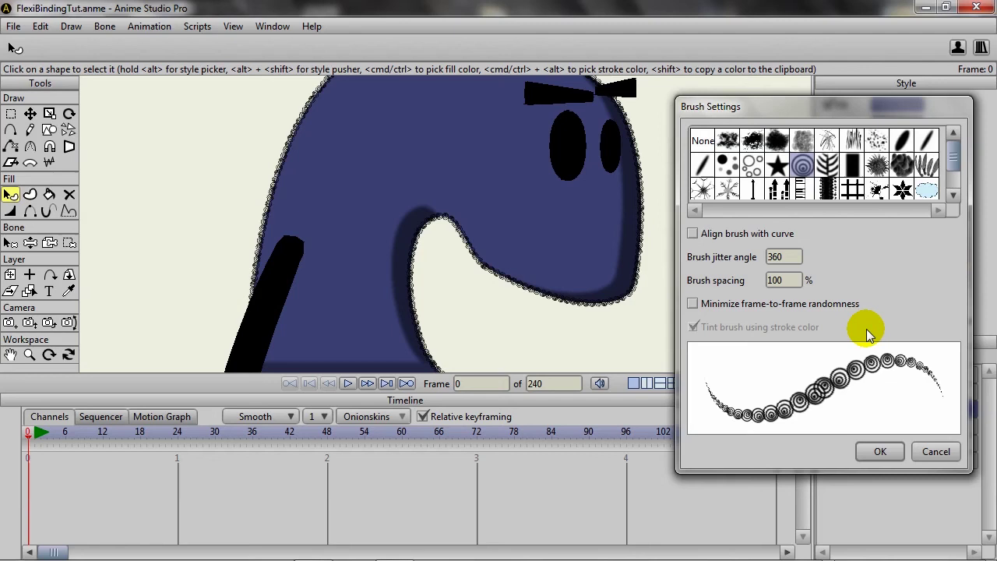
pyautogui.click(937, 452)
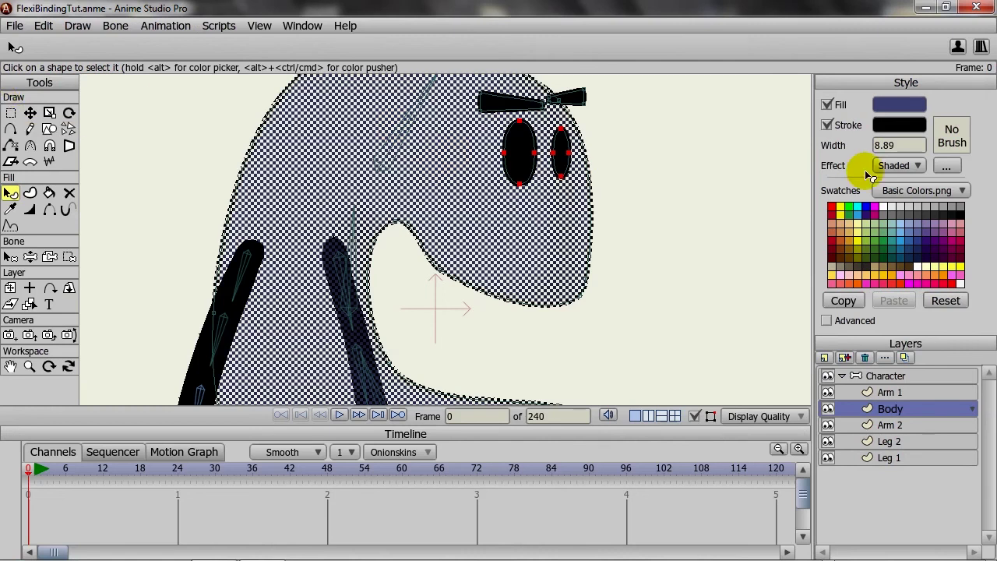
# Step: Set the body's Shaded effect light angle to 90
pyautogui.click(946, 166)
pyautogui.moveTo(597, 149); pyautogui.dragTo(854, 127)
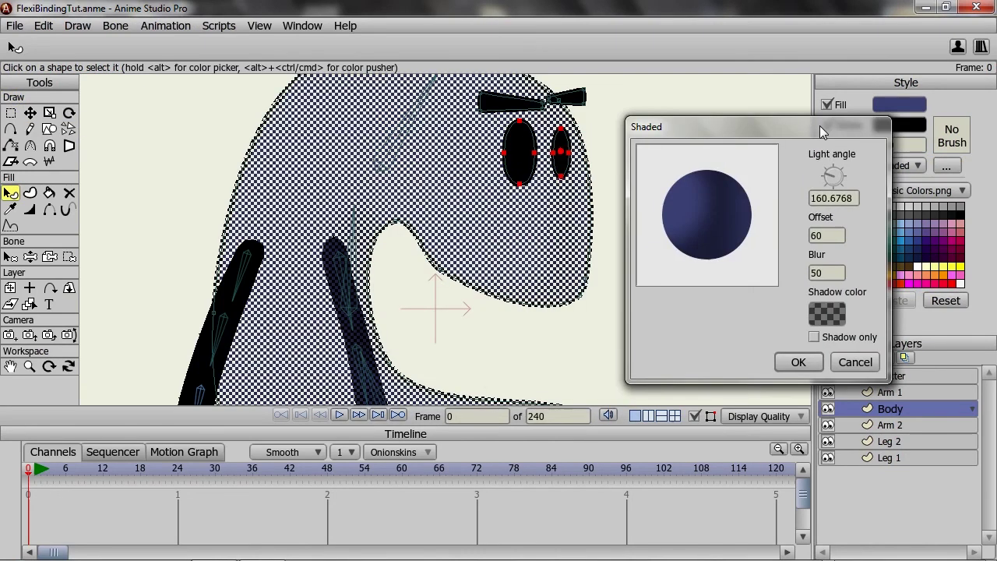
pyautogui.moveTo(833, 173)
pyautogui.mouseDown()
pyautogui.moveTo(847, 175)
pyautogui.moveTo(821, 195)
pyautogui.moveTo(827, 170)
pyautogui.mouseUp()
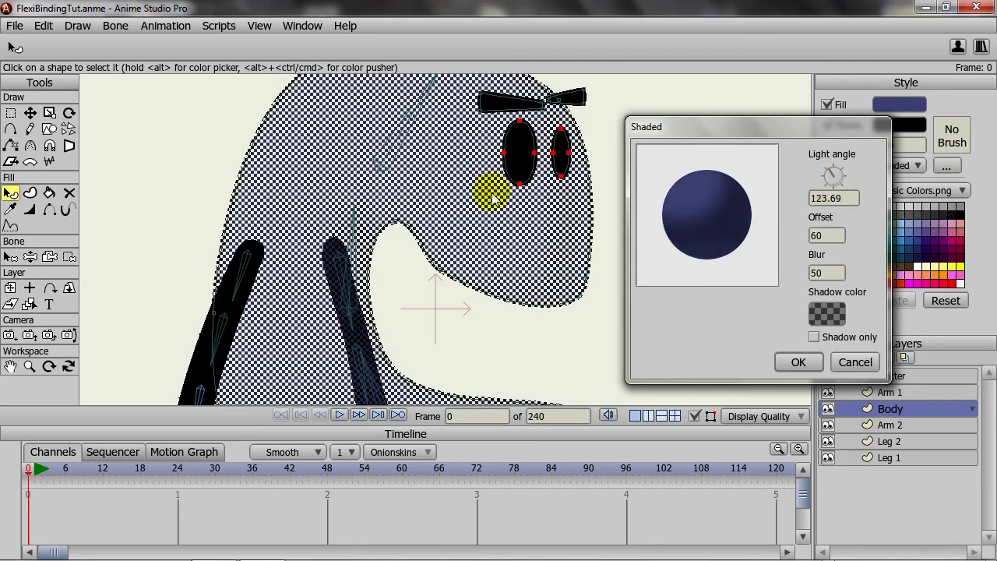
pyautogui.moveTo(835, 173)
pyautogui.mouseDown()
pyautogui.moveTo(851, 175)
pyautogui.moveTo(836, 175)
pyautogui.mouseUp()
pyautogui.click(810, 364)
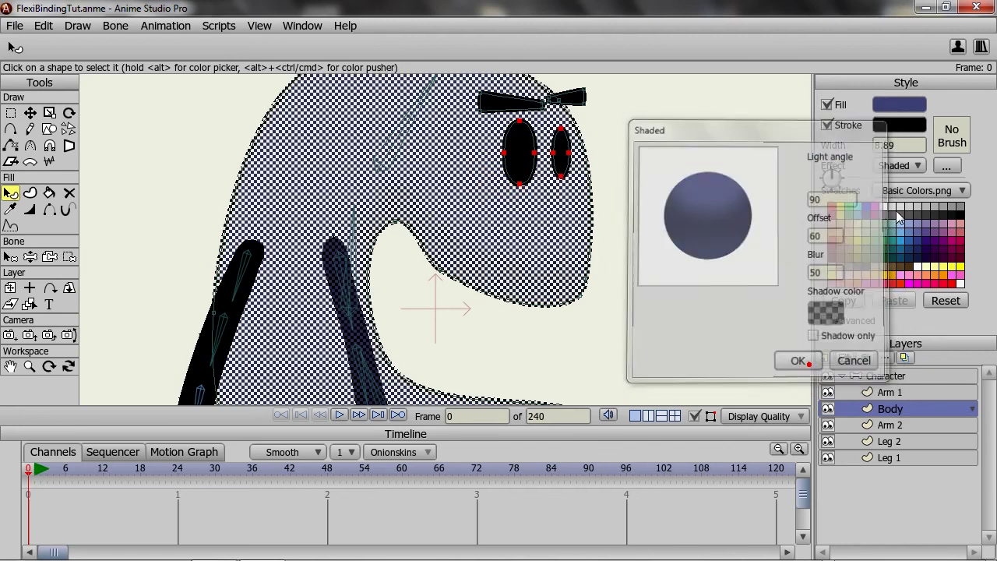
# Step: Give the body outline the dashed brush, aligned with the curve at 200% spacing, then deselect
pyautogui.click(958, 137)
pyautogui.click(721, 148)
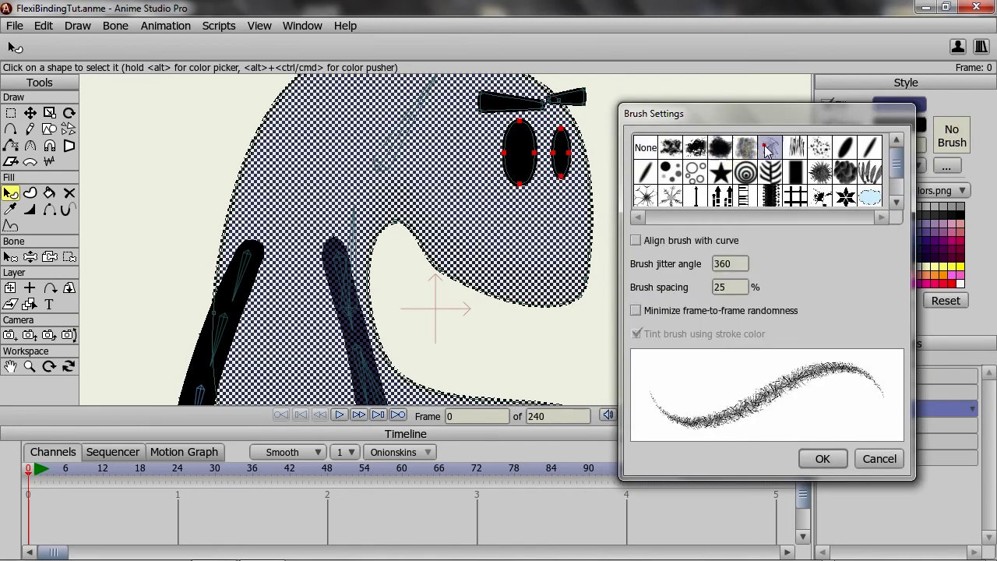
pyautogui.click(795, 148)
pyautogui.click(844, 189)
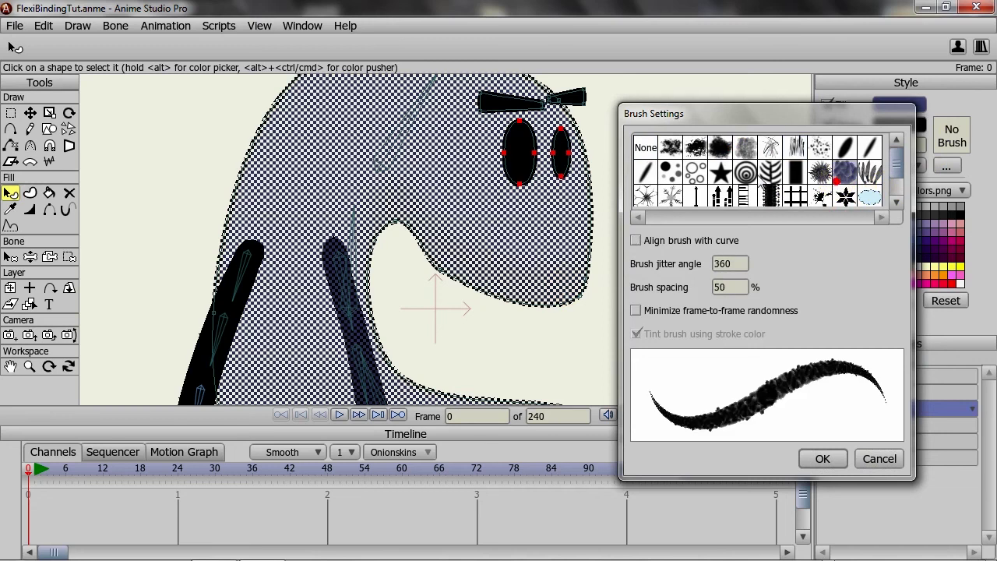
pyautogui.click(750, 176)
pyautogui.click(702, 170)
pyautogui.click(799, 174)
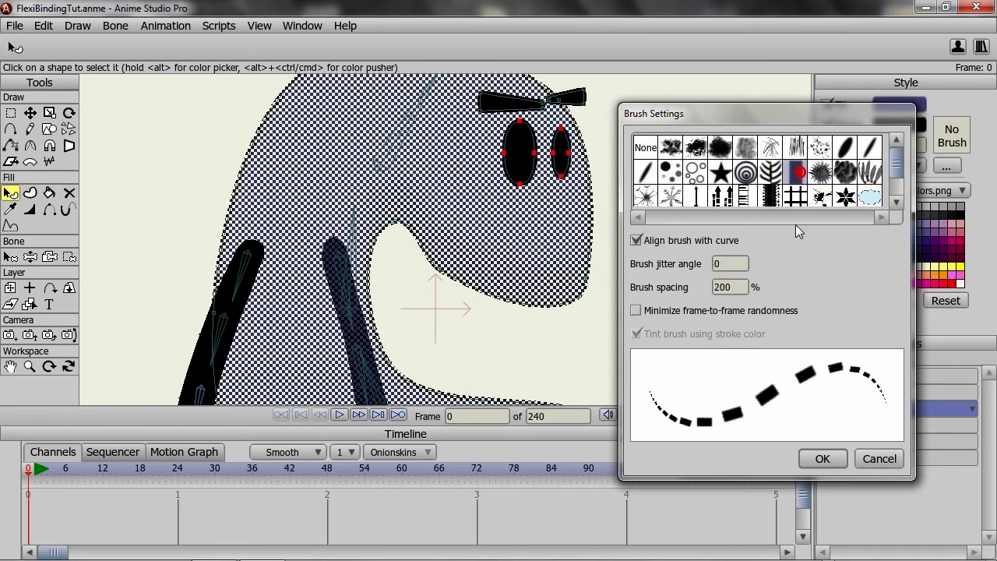
pyautogui.click(824, 462)
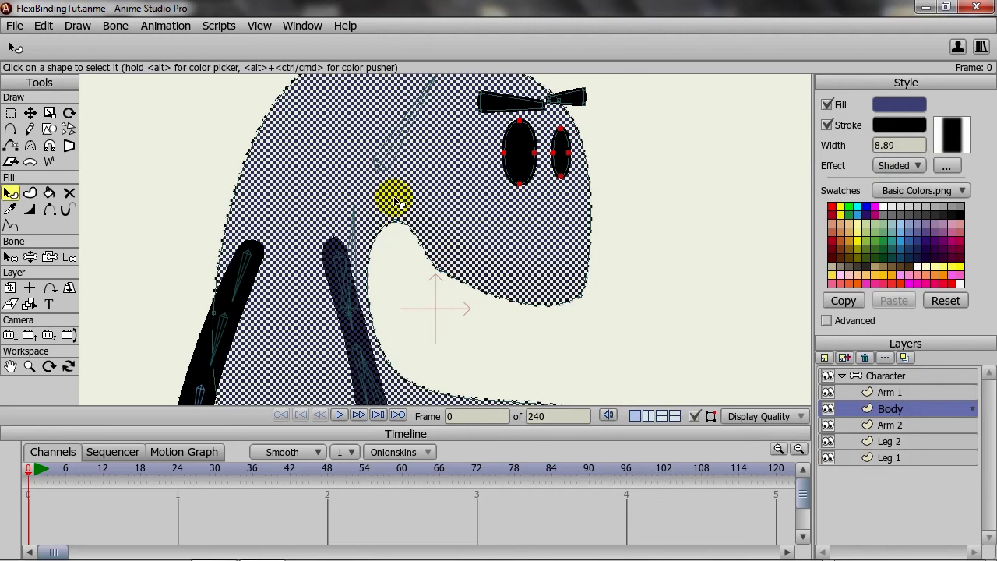
pyautogui.click(149, 140)
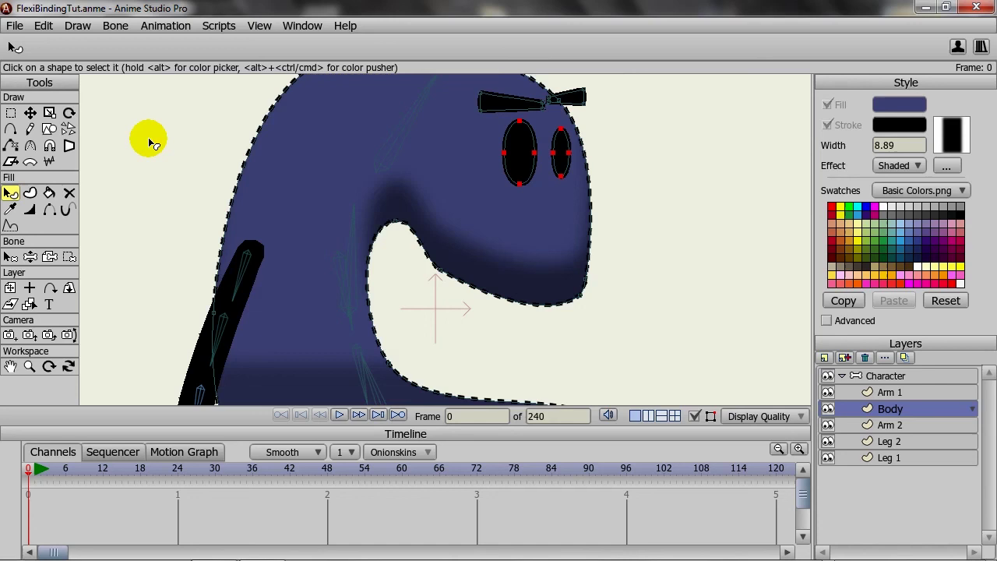